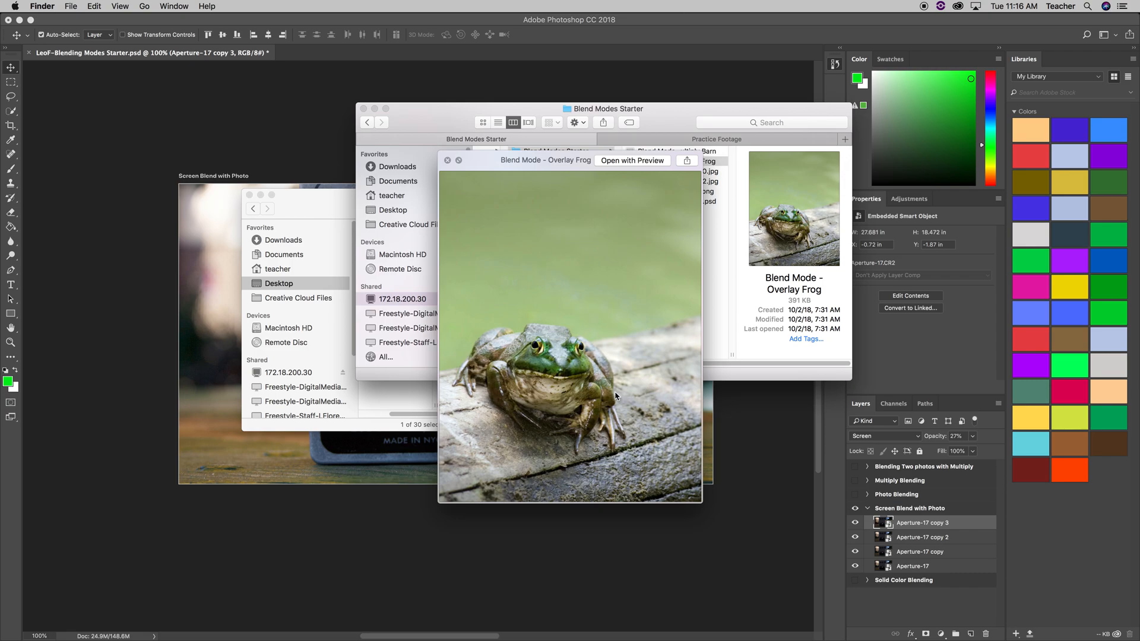
# Close the frog photo preview, switch to Photoshop and duplicate the Solid Color Blending artboard.
pyautogui.press('space')
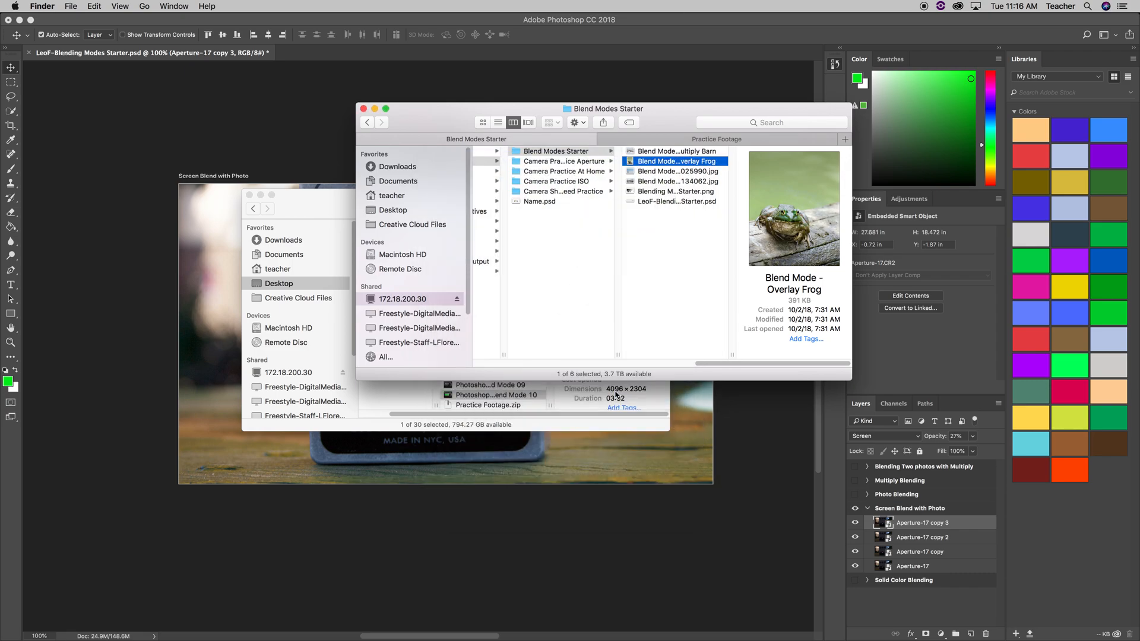
pyautogui.click(733, 474)
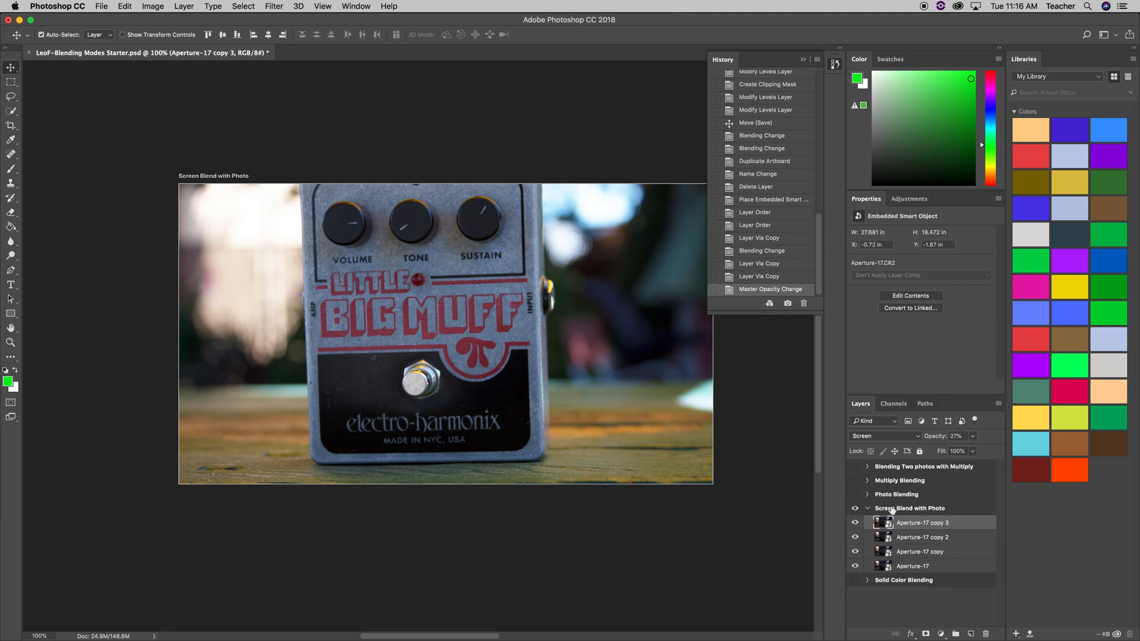
pyautogui.click(903, 582)
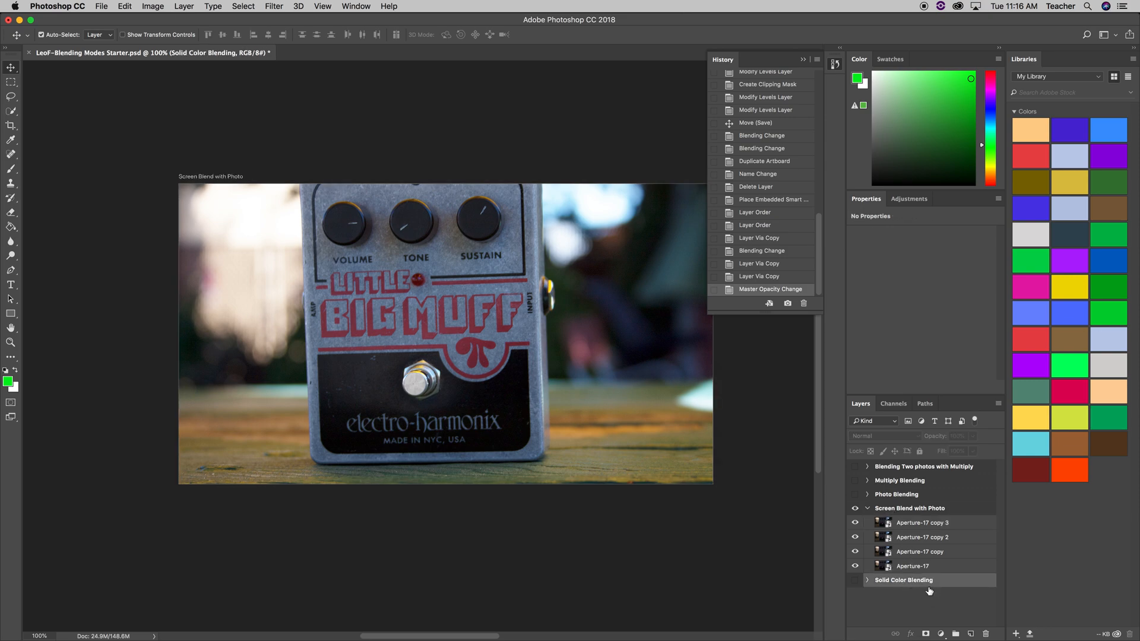
pyautogui.press('super+j')
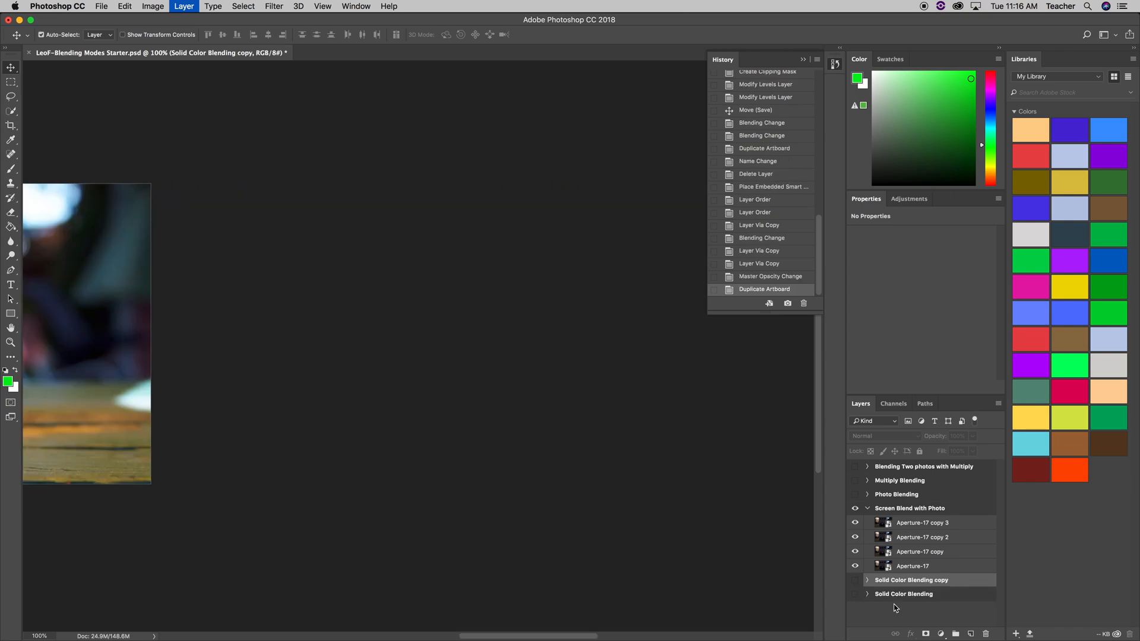
# Show the Solid Color Blending copy artboard, and collapse and hide the Screen Blend with Photo artboard.
pyautogui.click(855, 580)
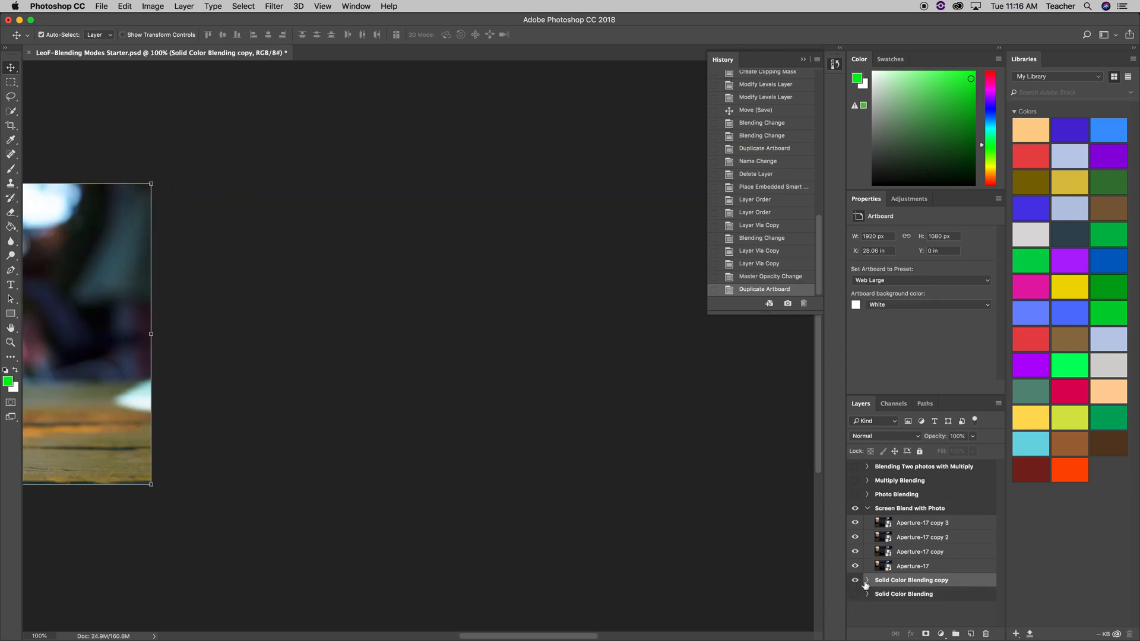
pyautogui.click(868, 508)
pyautogui.click(855, 509)
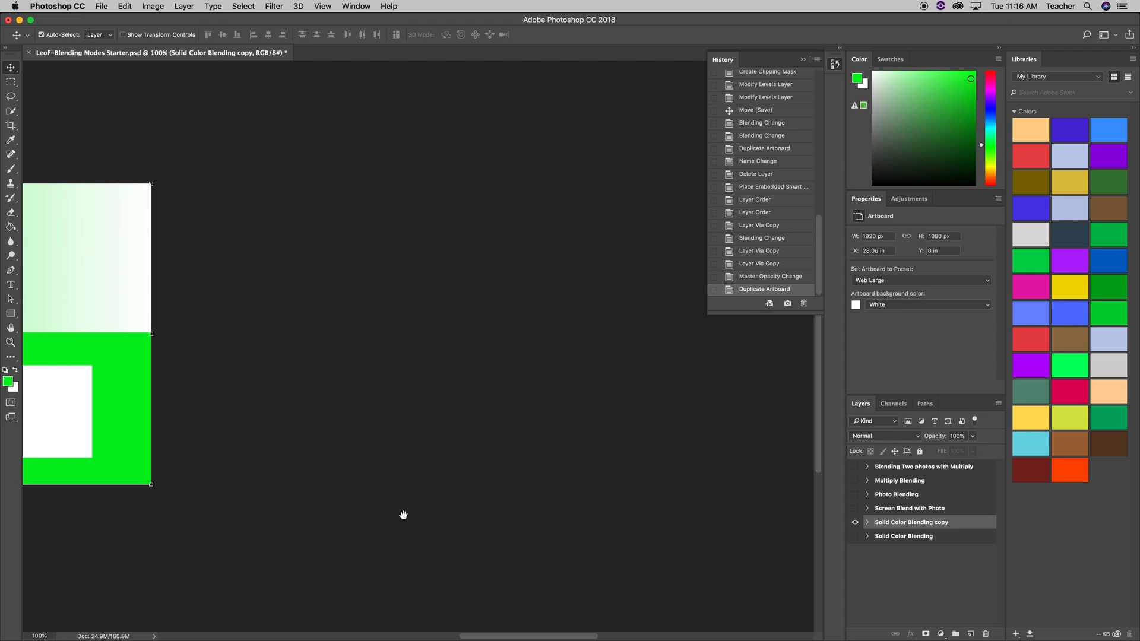
pyautogui.hscroll(-5, 398, 504)
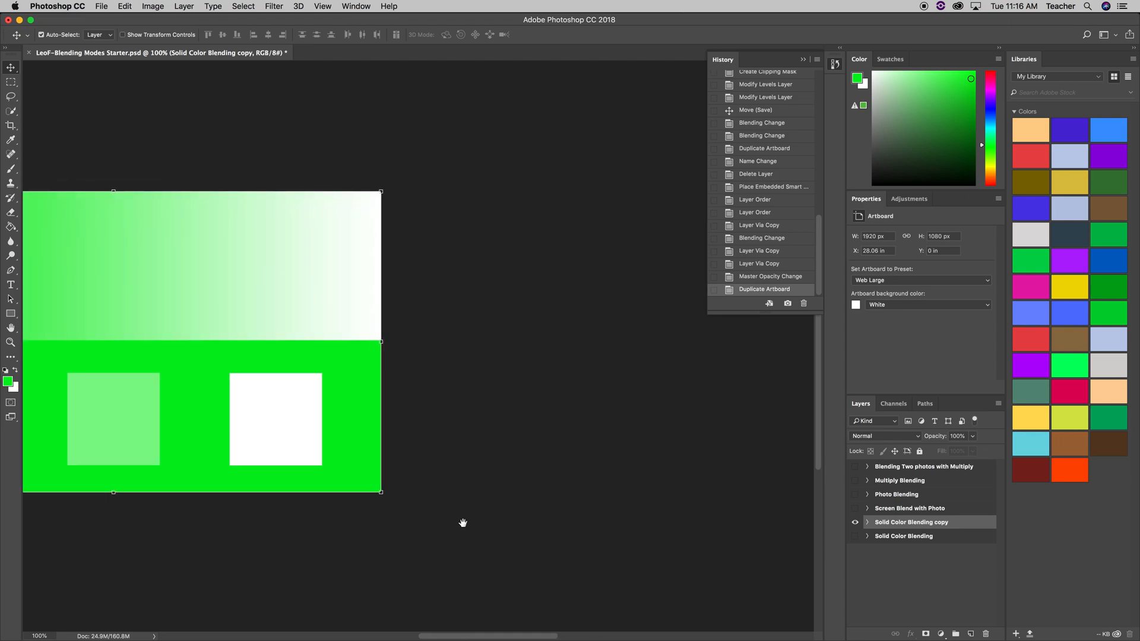
pyautogui.hscroll(-3, 322, 515)
pyautogui.hscroll(-2, 434, 535)
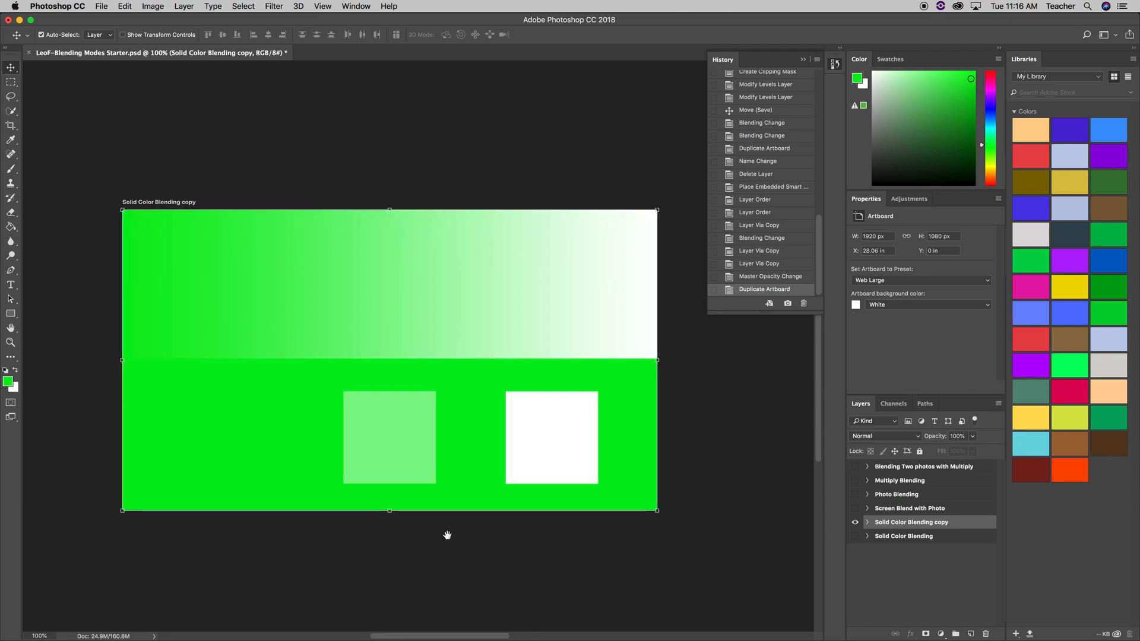
# Rename the Solid Color Blending copy artboard as "Brushing with Overlay Mode".
pyautogui.doubleClick(934, 524)
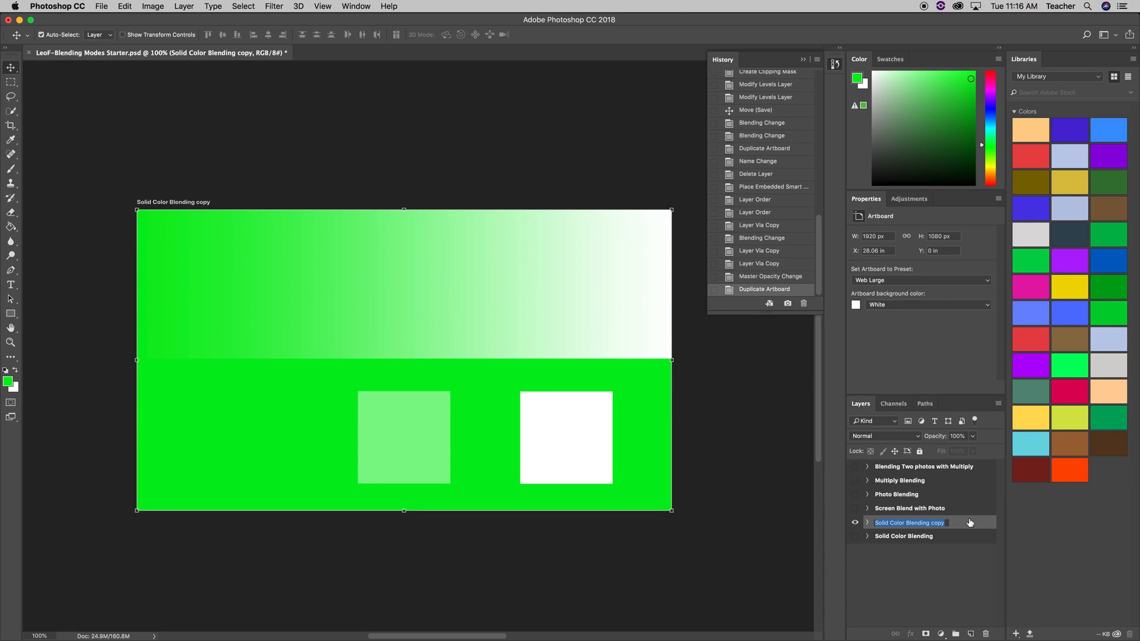
pyautogui.write('Briu')
pyautogui.write('ushing')
pyautogui.write(' with Overlay')
pyautogui.write(' Mode')
pyautogui.press('Return')
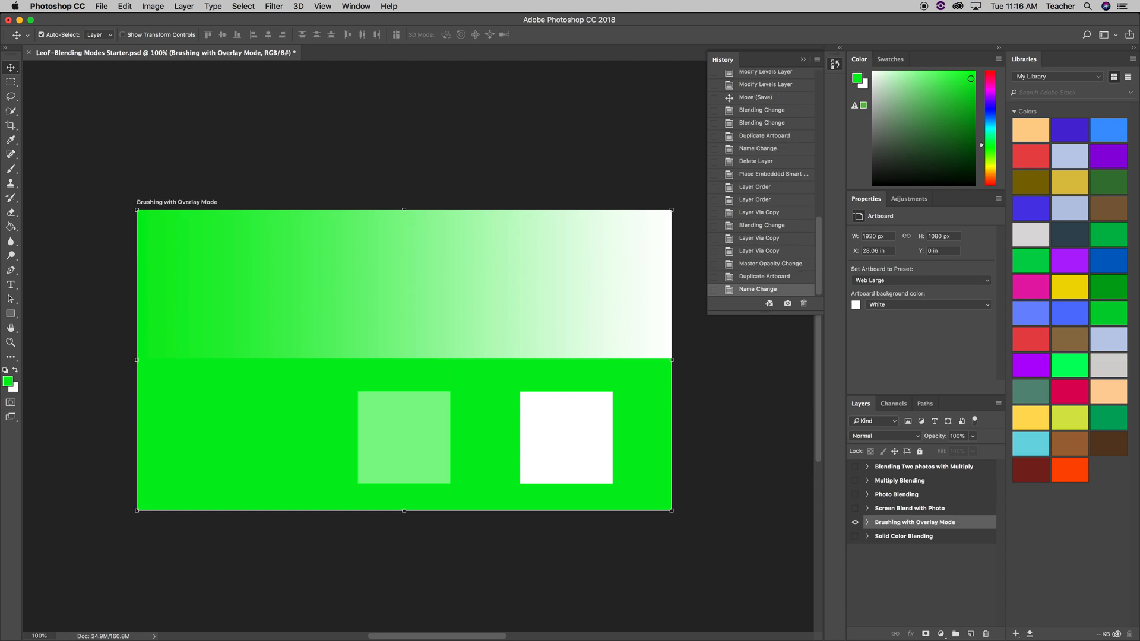
# Change the blend mode of the Blending Mode Starter layer in the Brushing with Overlay Mode artboard to Overlay.
pyautogui.click(867, 522)
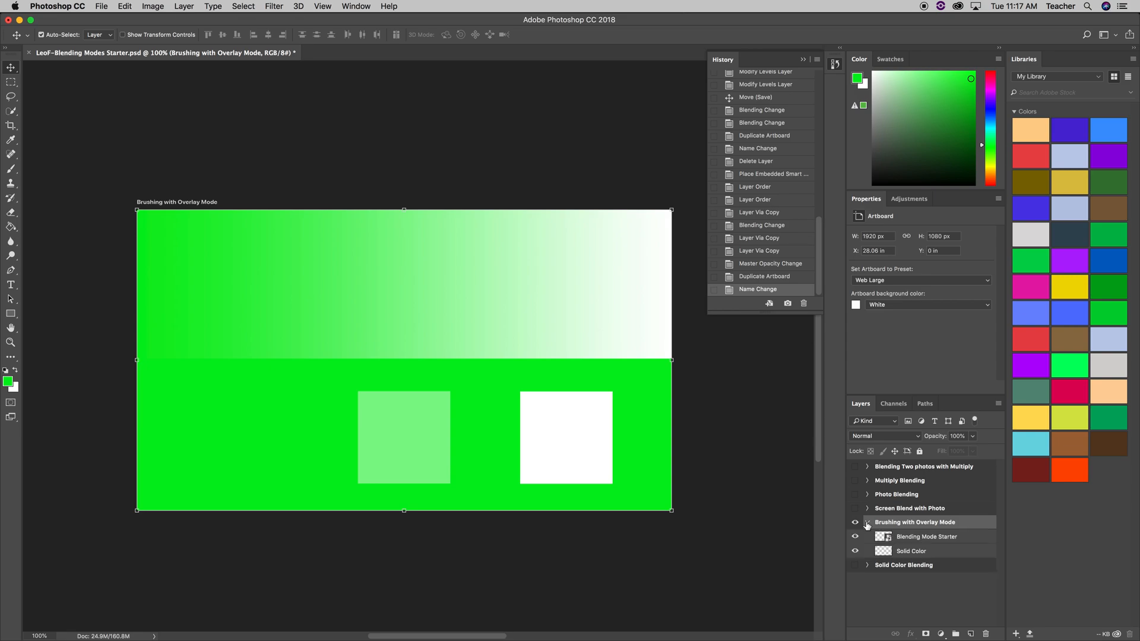
pyautogui.click(937, 539)
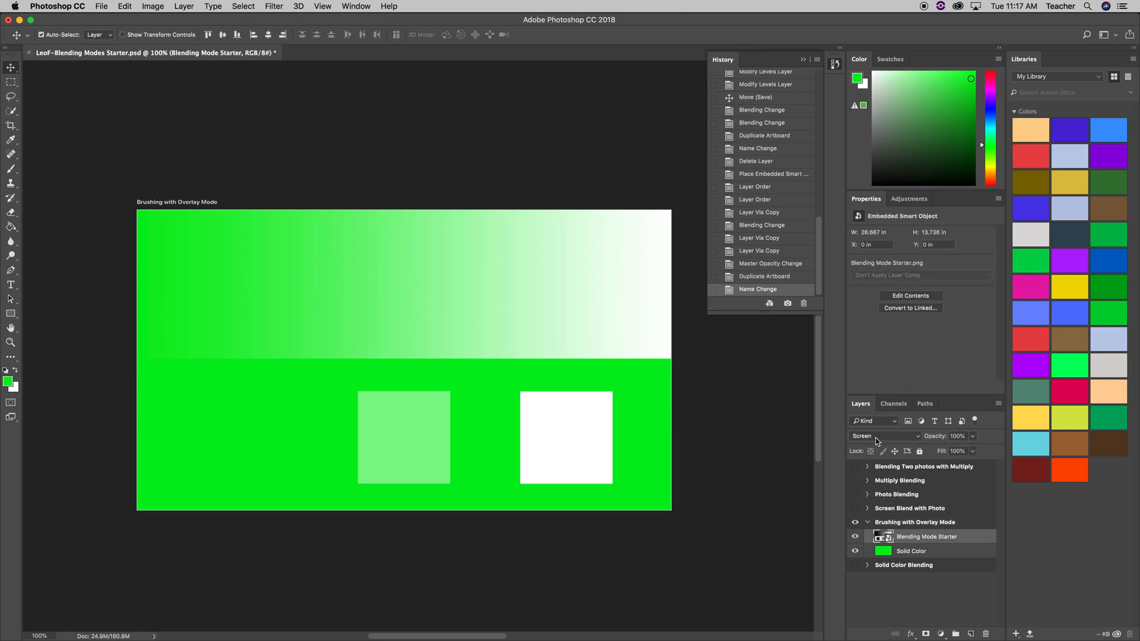
pyautogui.click(920, 441)
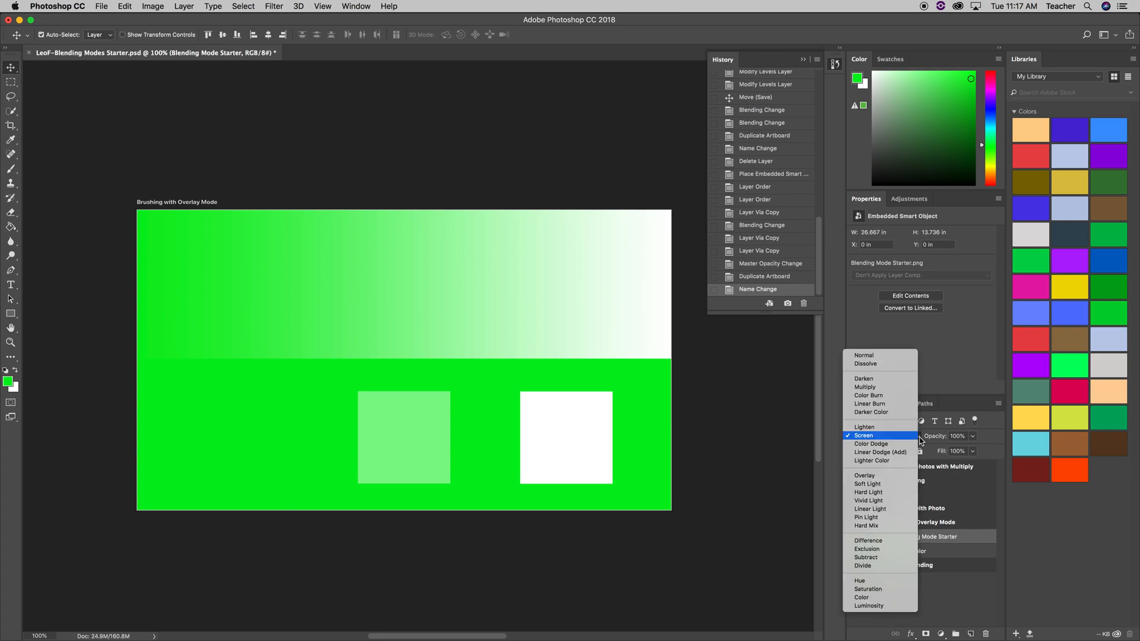
pyautogui.click(893, 476)
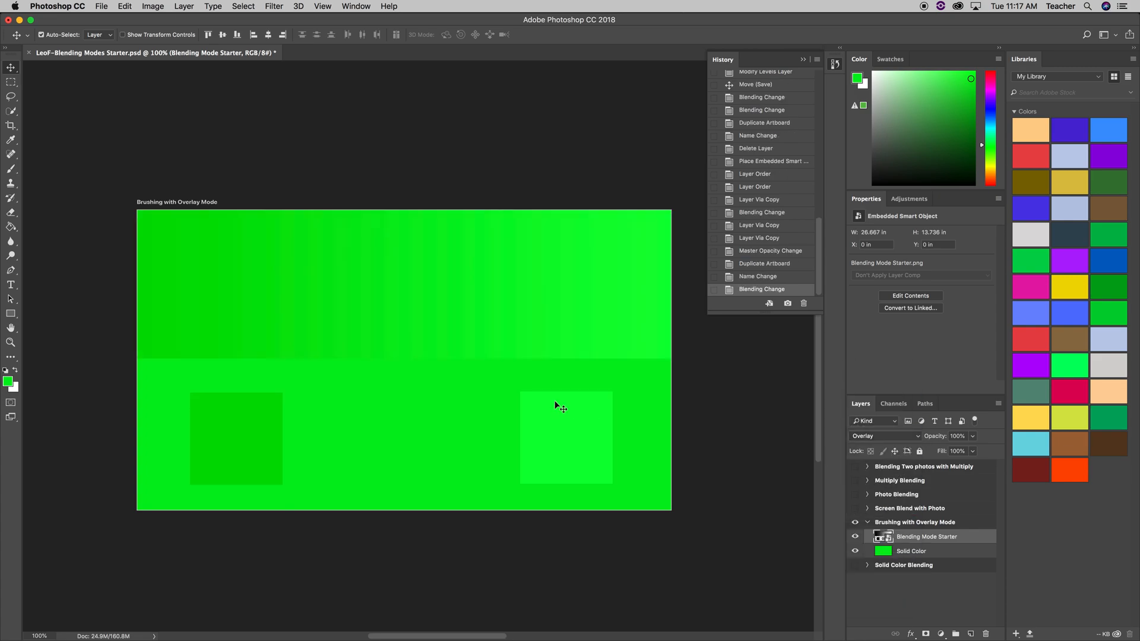
pyautogui.click(921, 437)
pyautogui.click(903, 440)
# Place the Blend Mode - Overlay Frog image from the Blend Modes Starter folder as an embedded object.
pyautogui.click(102, 6)
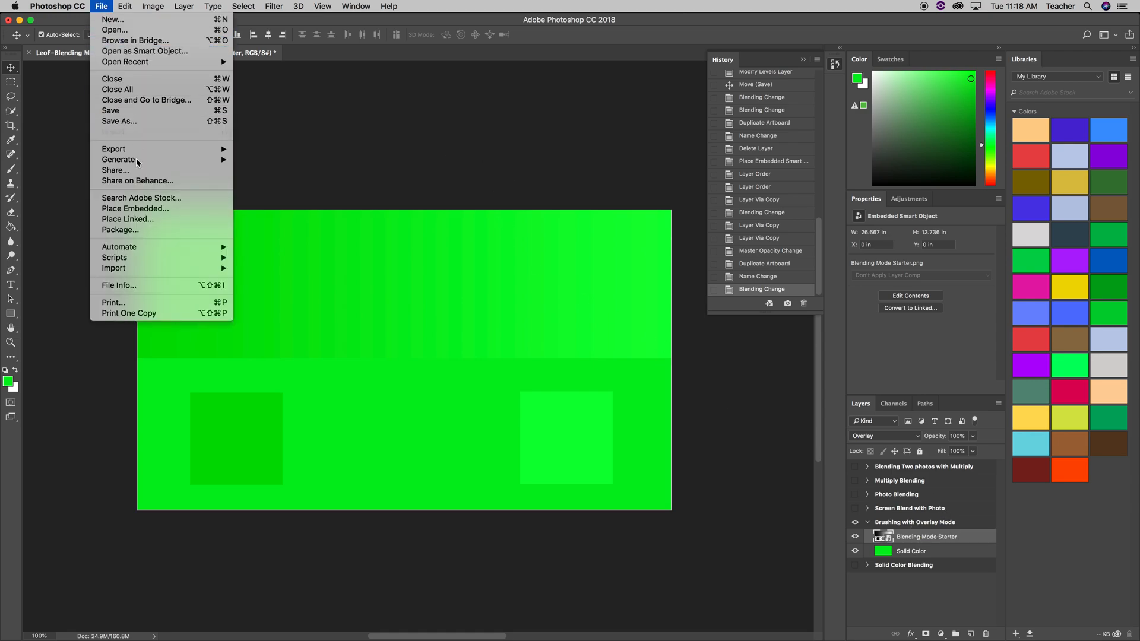
pyautogui.click(144, 212)
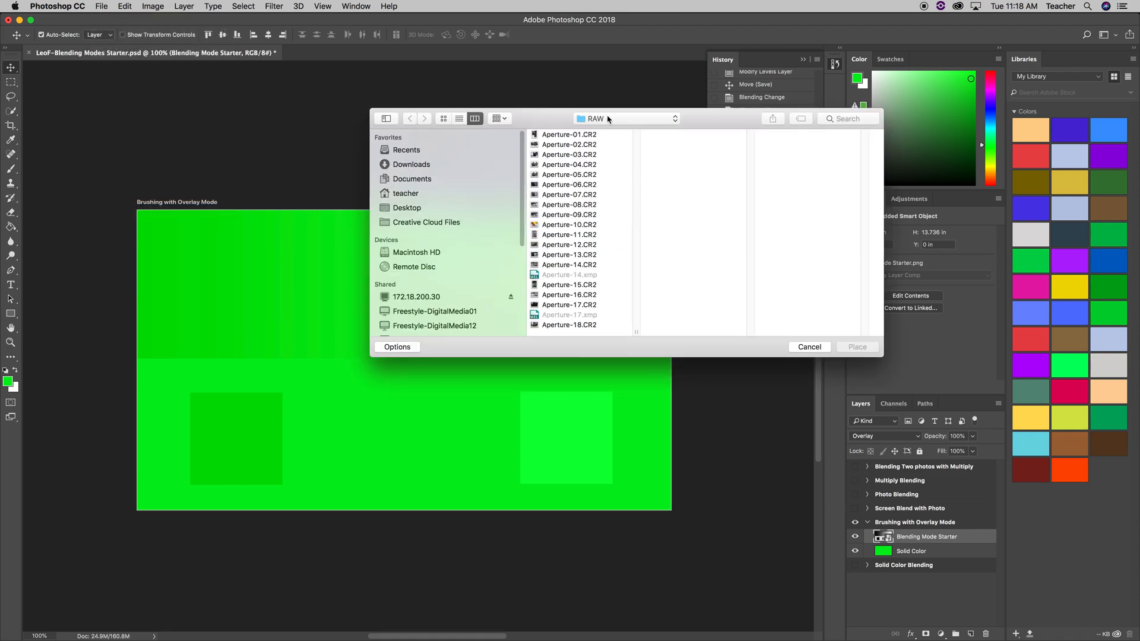
pyautogui.click(610, 119)
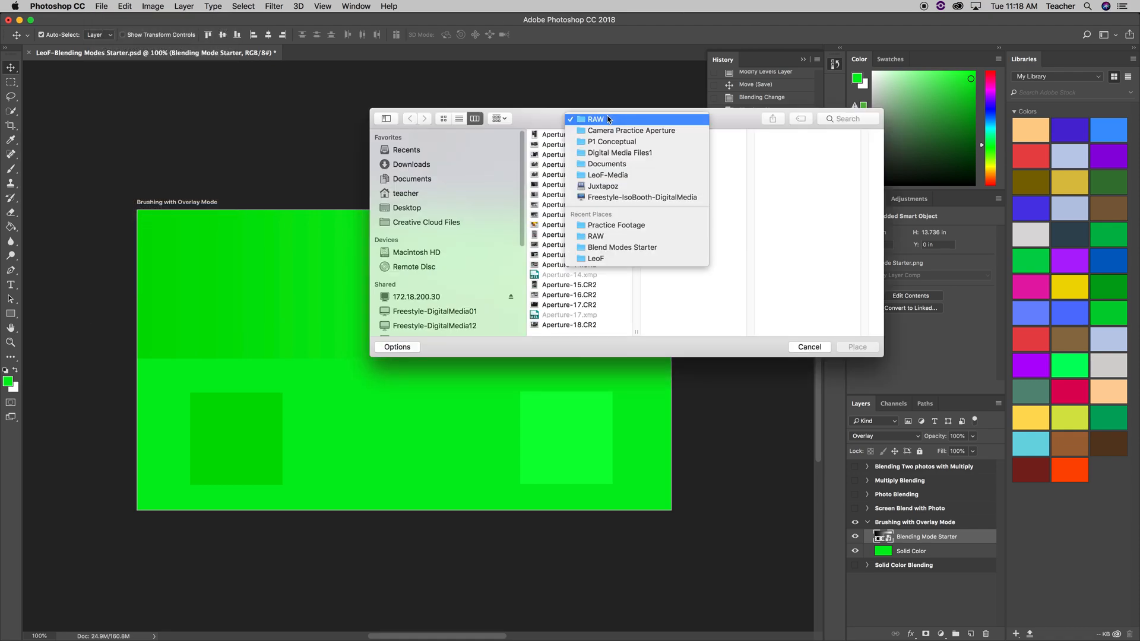
pyautogui.click(636, 249)
pyautogui.click(810, 145)
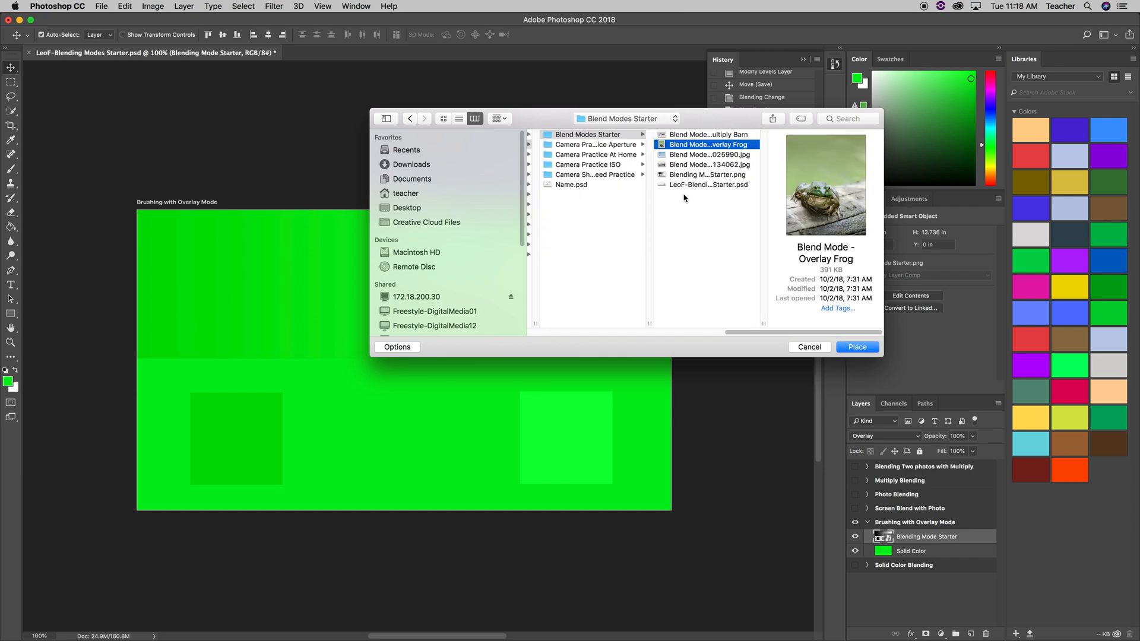
pyautogui.hscroll(-5, 685, 199)
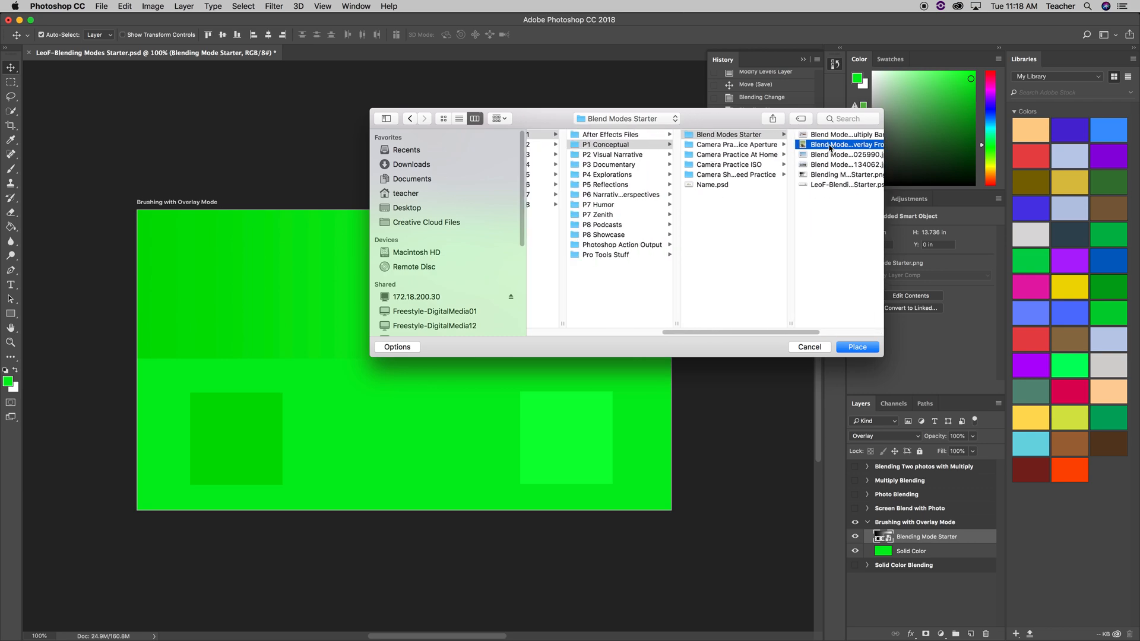
pyautogui.hscroll(5, 828, 150)
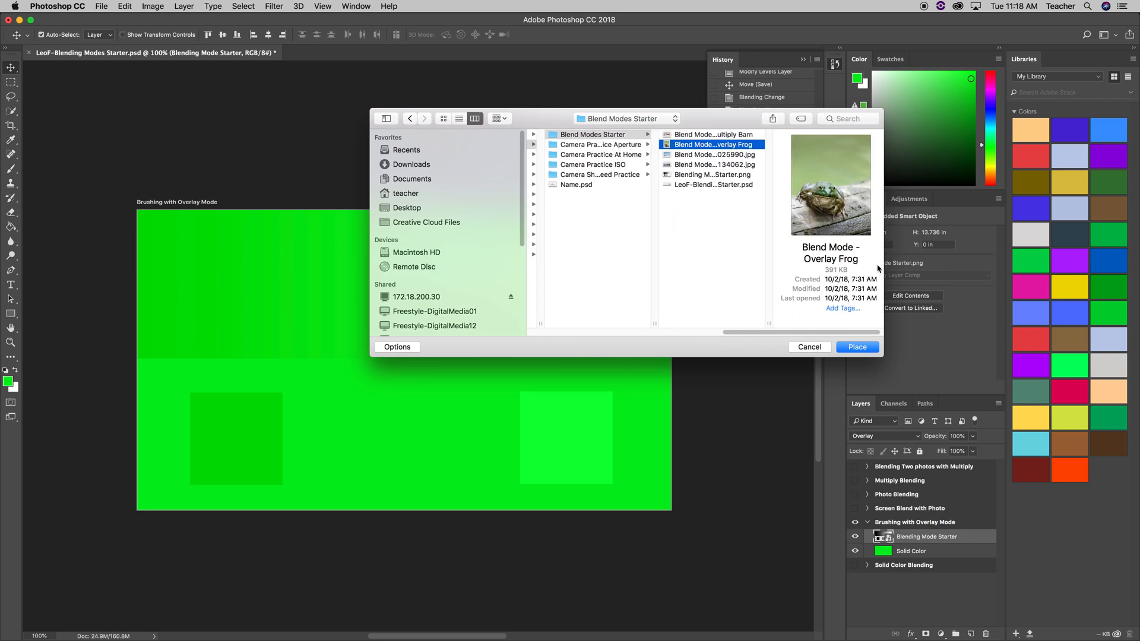
pyautogui.click(856, 349)
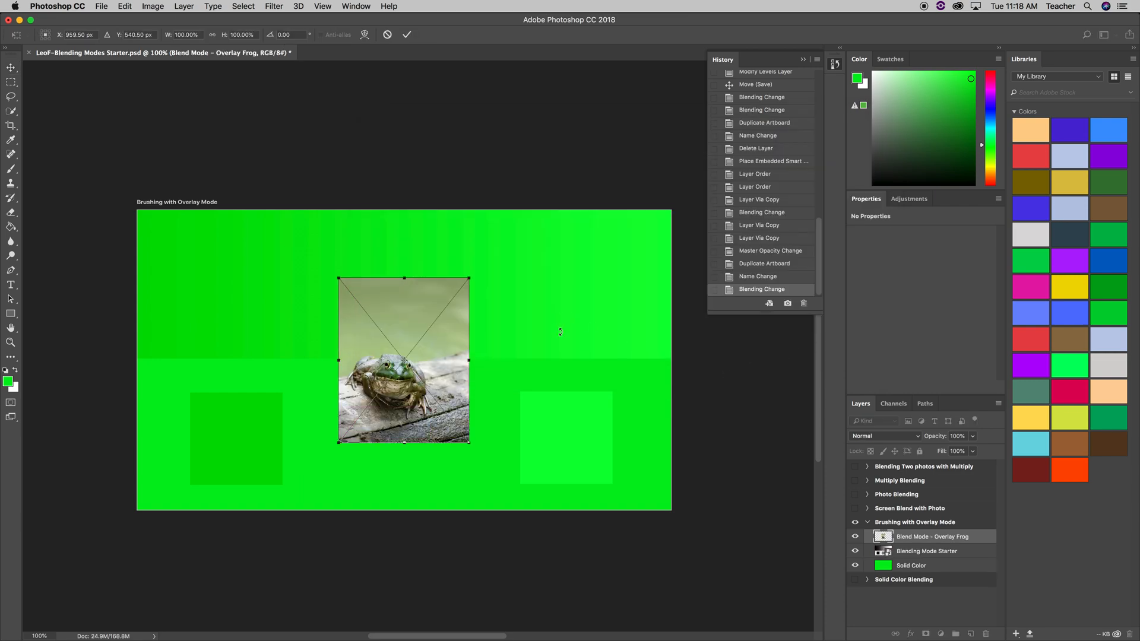
# Enlarge the placed frog photo to about 184% so it fills the artboard's full height, and commit the placement.
pyautogui.moveTo(339, 278); pyautogui.dragTo(299, 199)
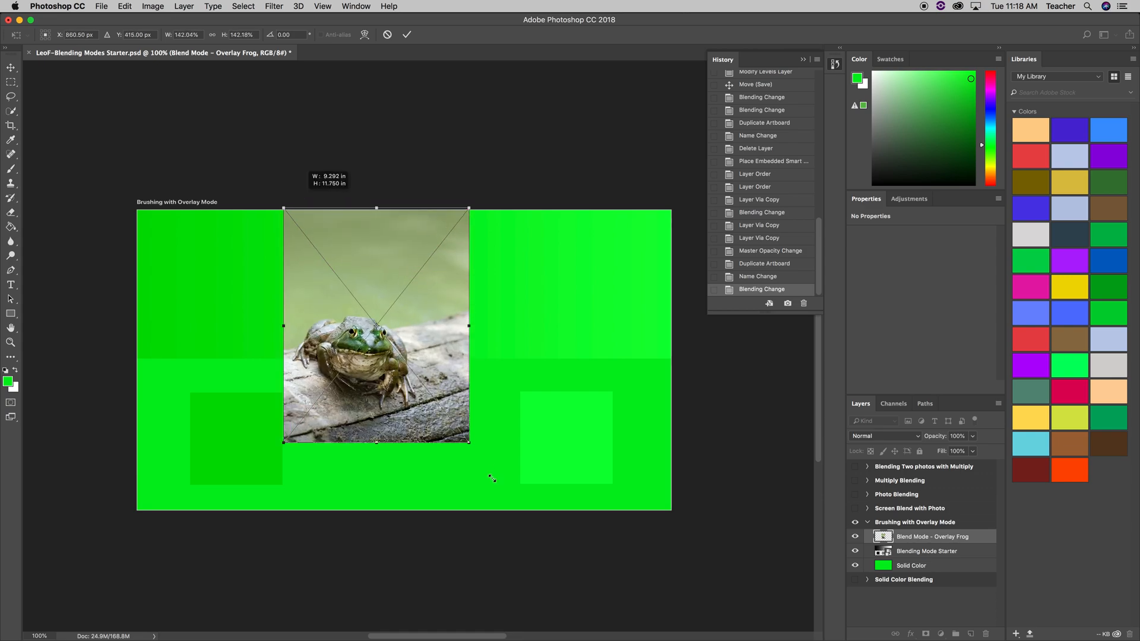
pyautogui.moveTo(471, 445); pyautogui.dragTo(523, 513)
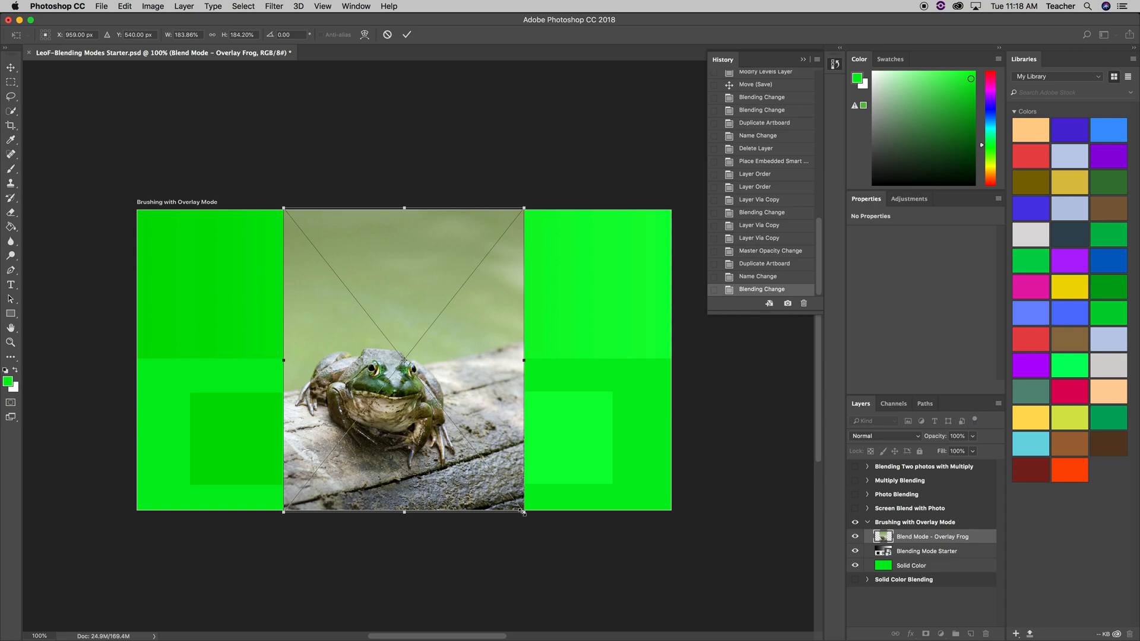
pyautogui.press('Return')
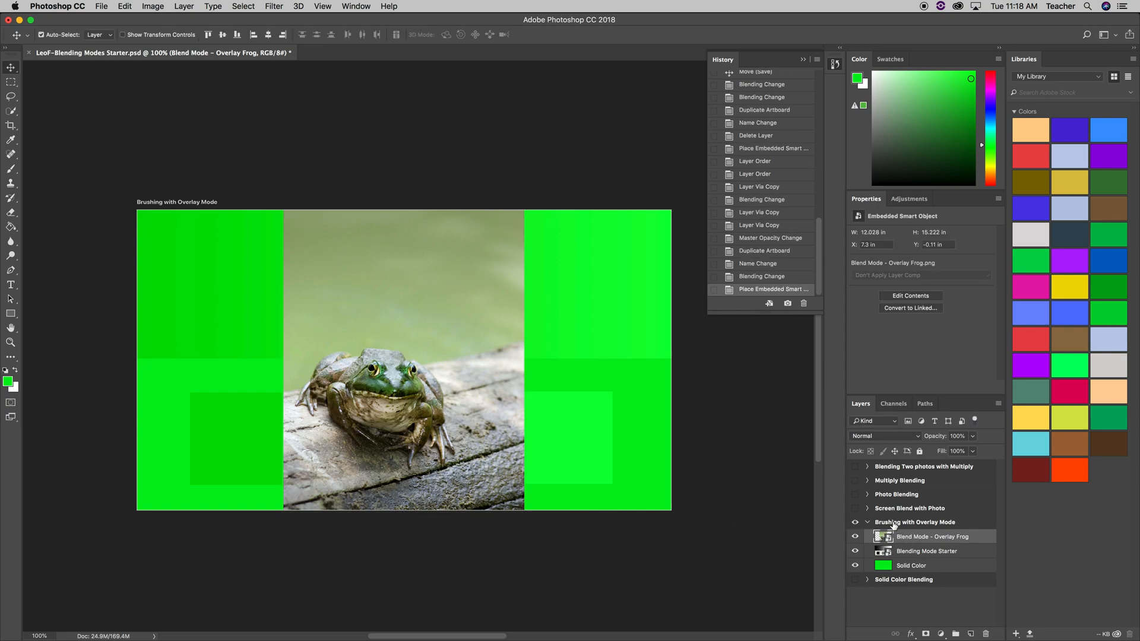
# Hide the Solid Color and Blending Mode Starter layers in the Brushing with Overlay Mode artboard and select the frog layer.
pyautogui.click(868, 522)
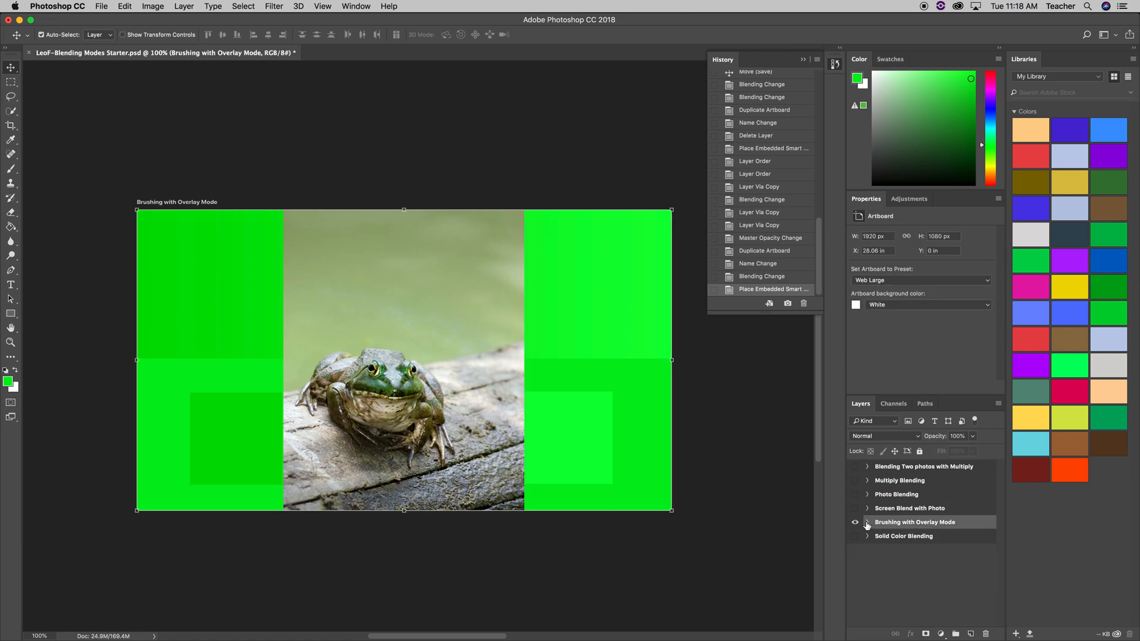
pyautogui.click(867, 522)
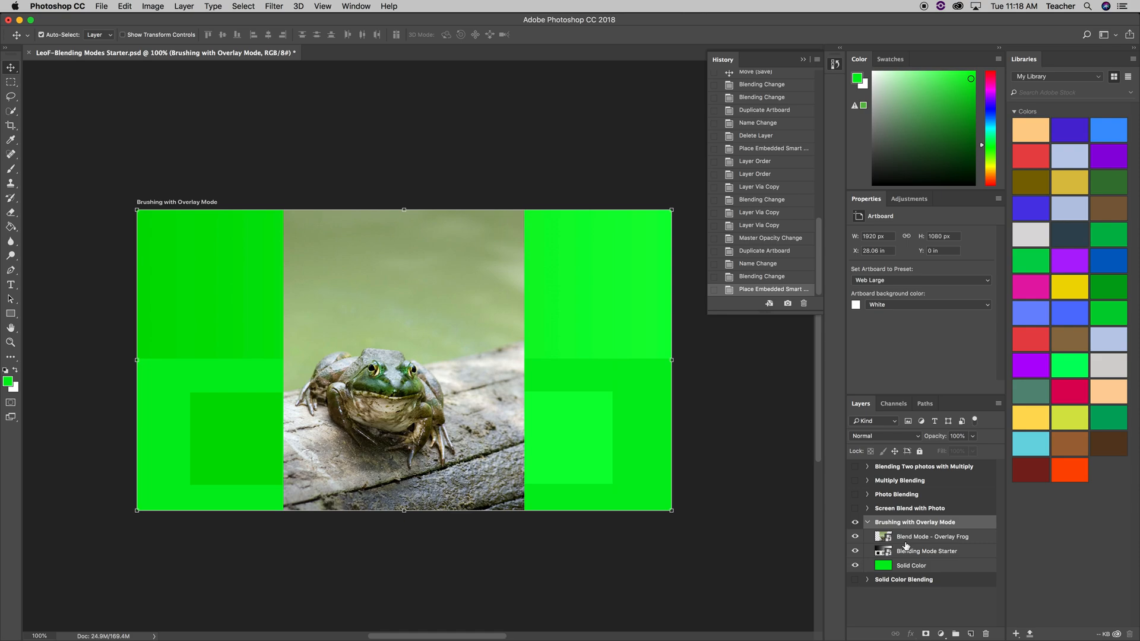
pyautogui.click(855, 565)
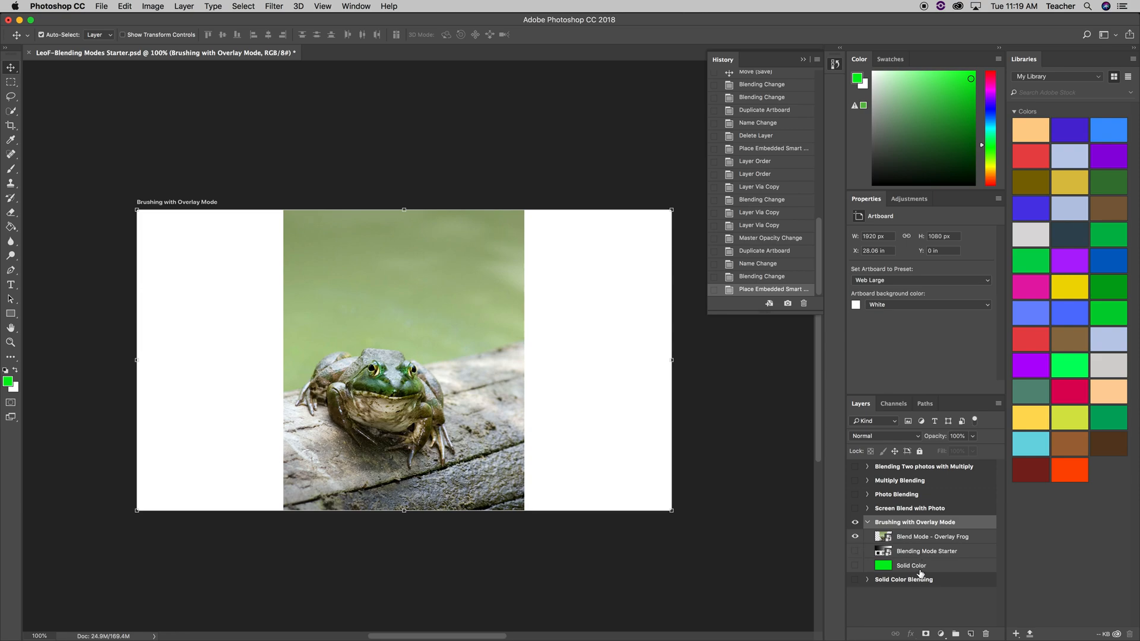
pyautogui.click(918, 539)
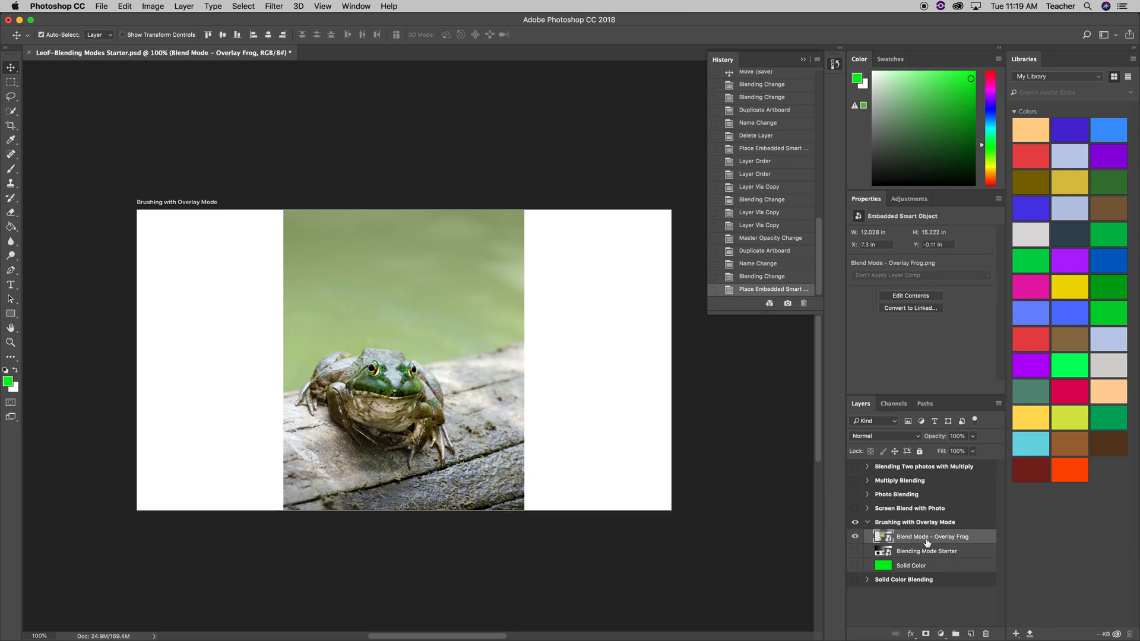